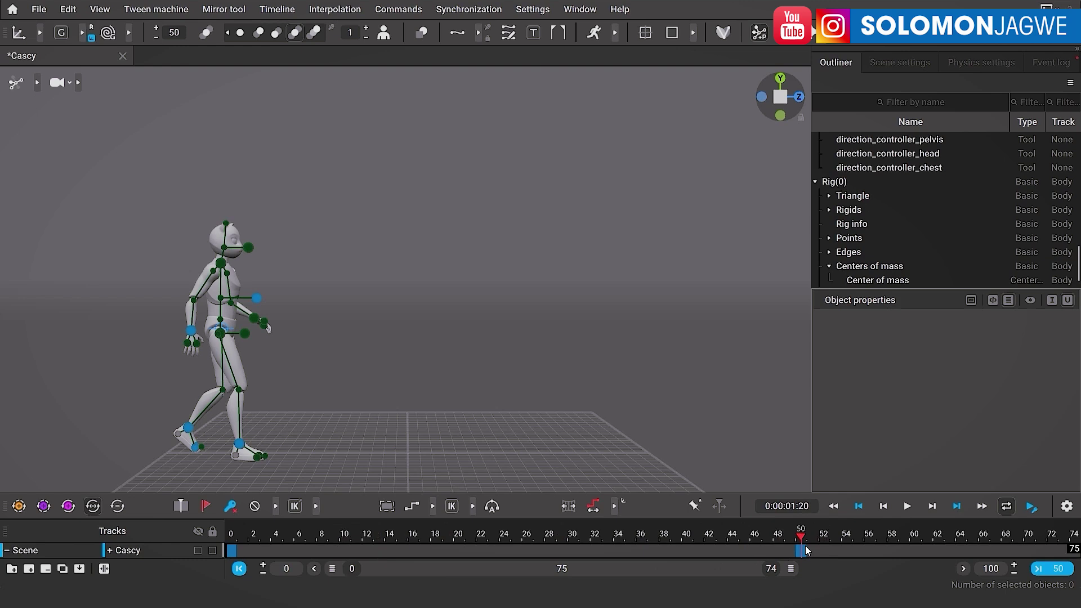
# Drag the centre of mass forward, generate in-betweens for frames 0–50, and play the walk
pyautogui.moveTo(285, 334); pyautogui.dragTo(701, 358)
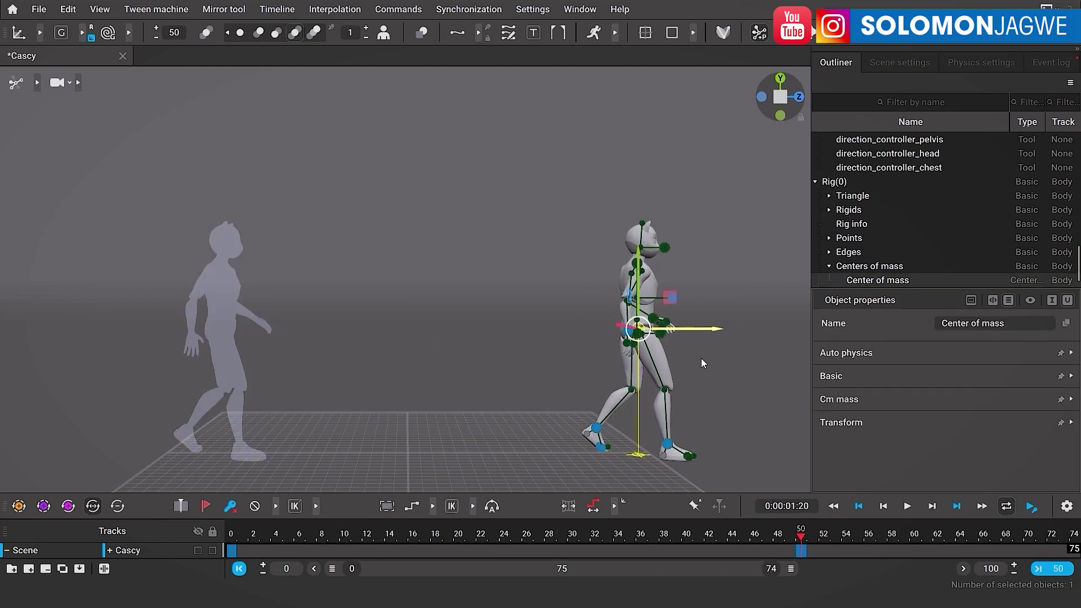
pyautogui.click(937, 44)
pyautogui.click(907, 507)
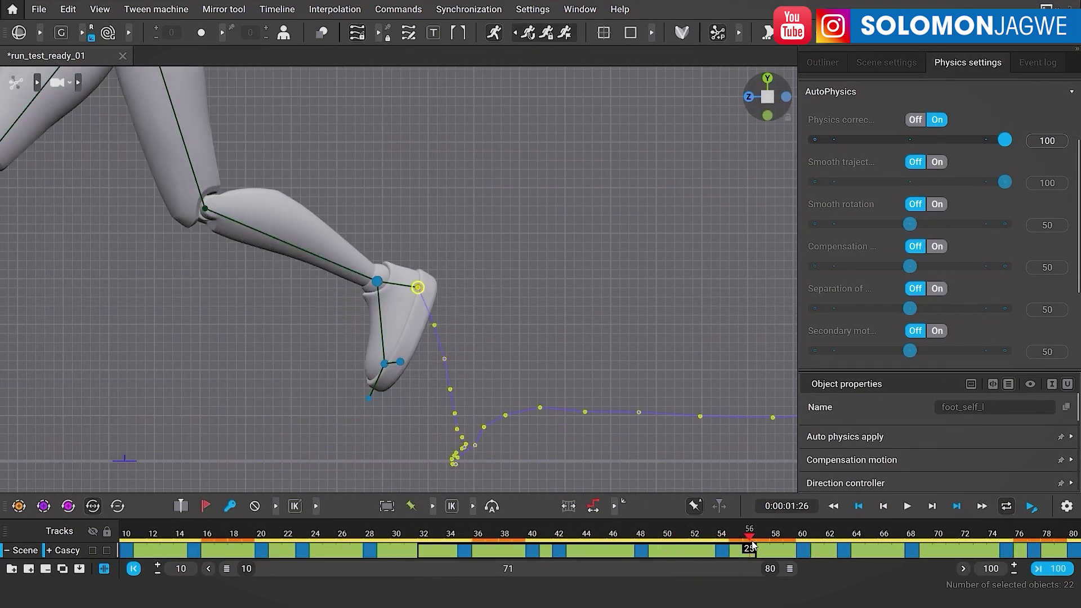
# Increase AutoPhysics Smooth trajectory and adjust Secondary motion, then play the test animation
pyautogui.moveTo(982, 187); pyautogui.dragTo(986, 188)
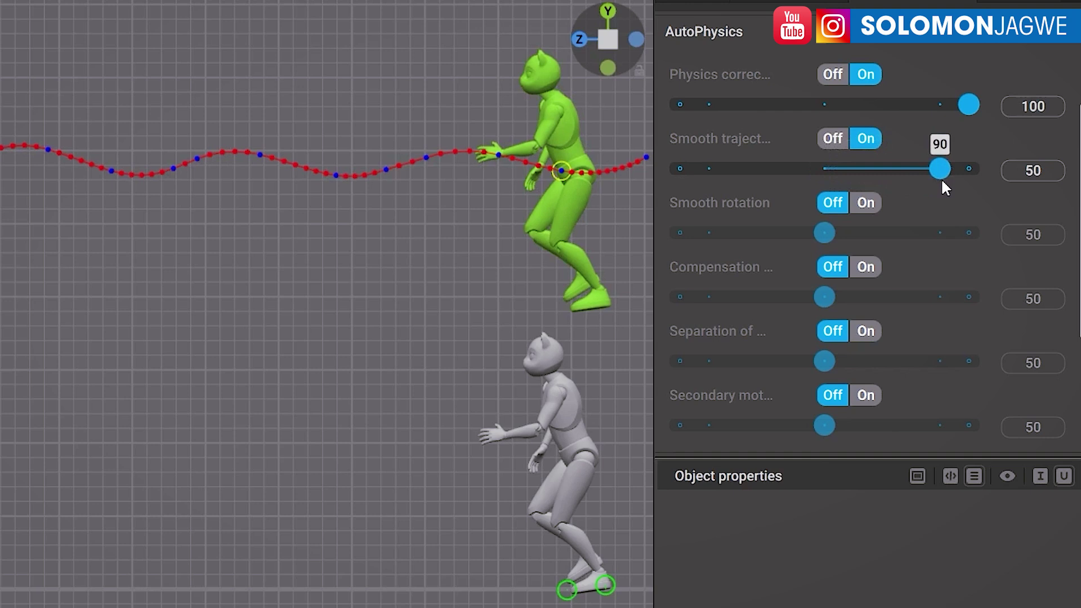
pyautogui.moveTo(824, 425); pyautogui.dragTo(856, 425)
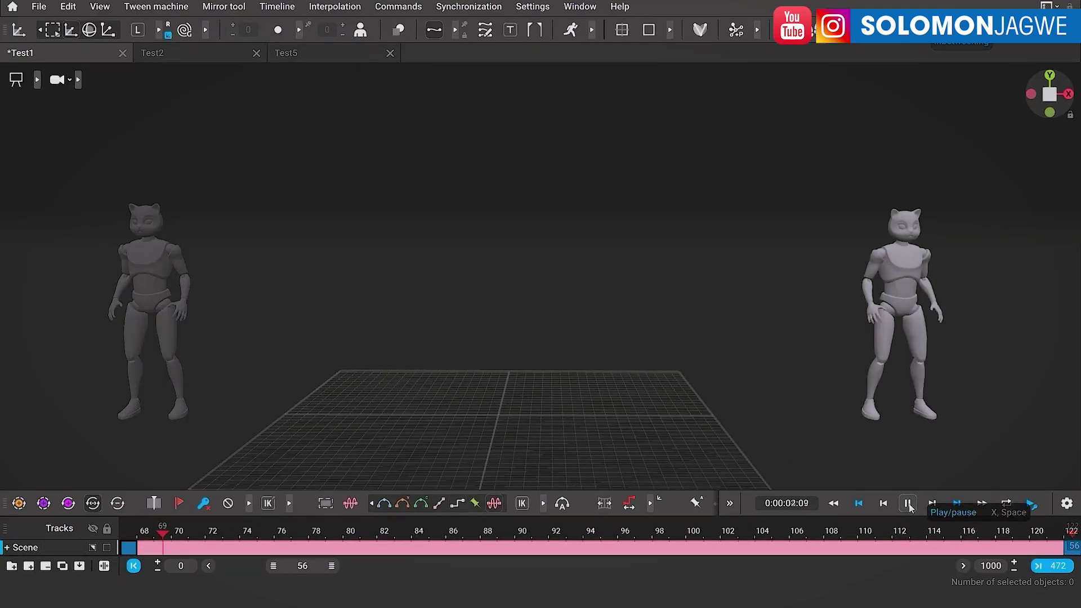
pyautogui.click(907, 503)
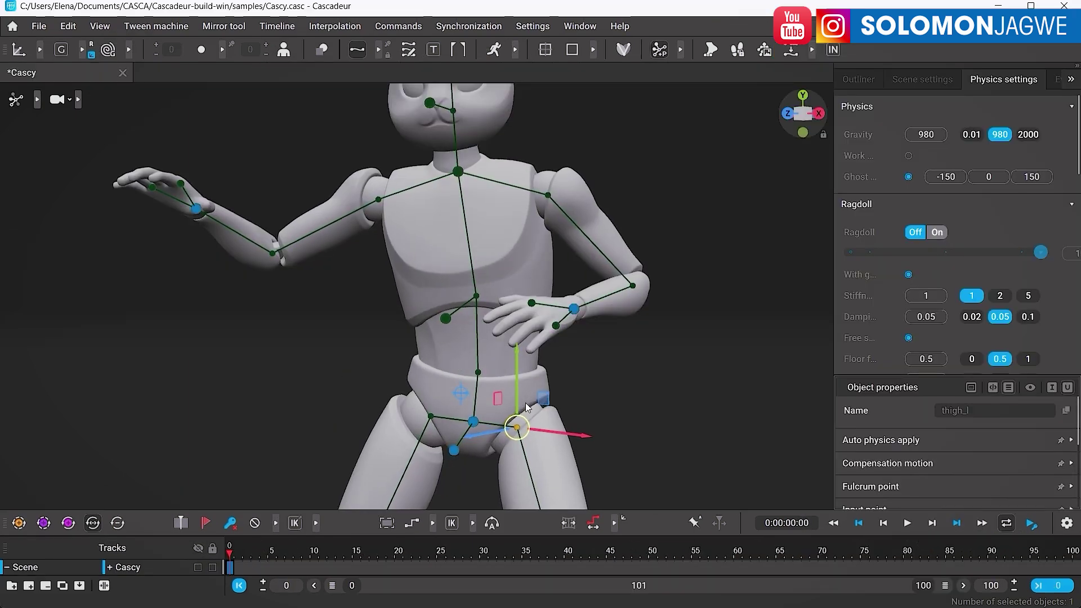
pyautogui.moveTo(526, 406); pyautogui.dragTo(496, 356, button='right')
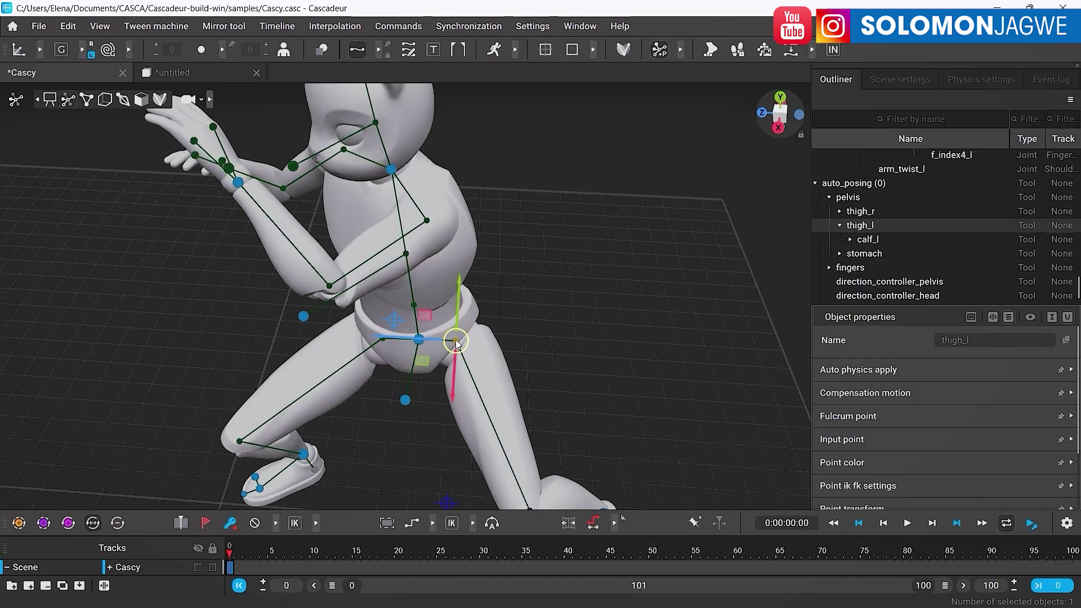
# Repose Cascy by bending the left thigh, arching the torso back and raising the arm
pyautogui.moveTo(456, 344); pyautogui.dragTo(393, 456)
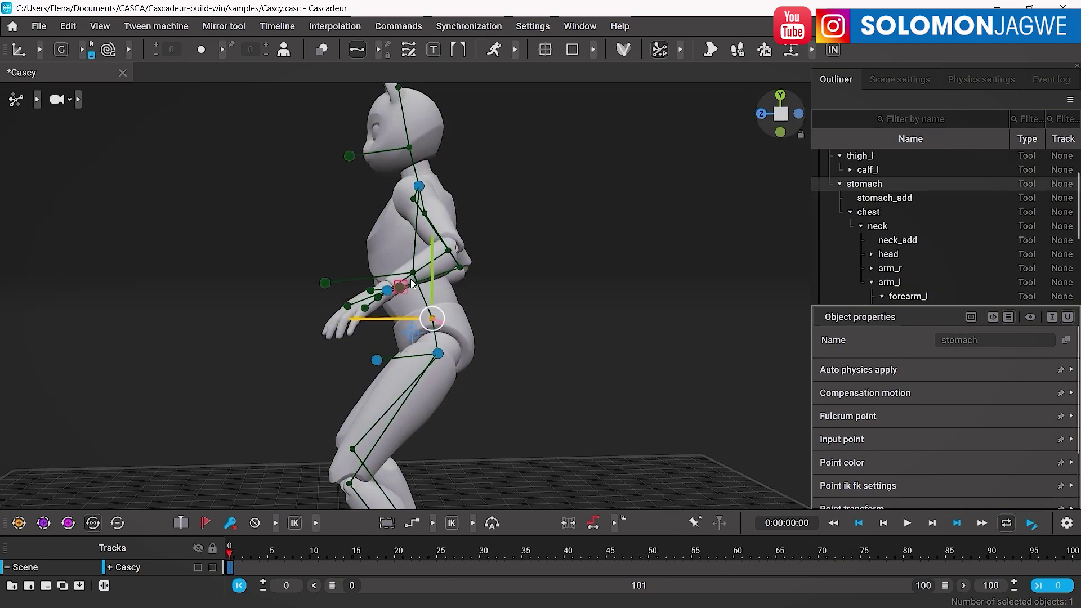
pyautogui.click(412, 275)
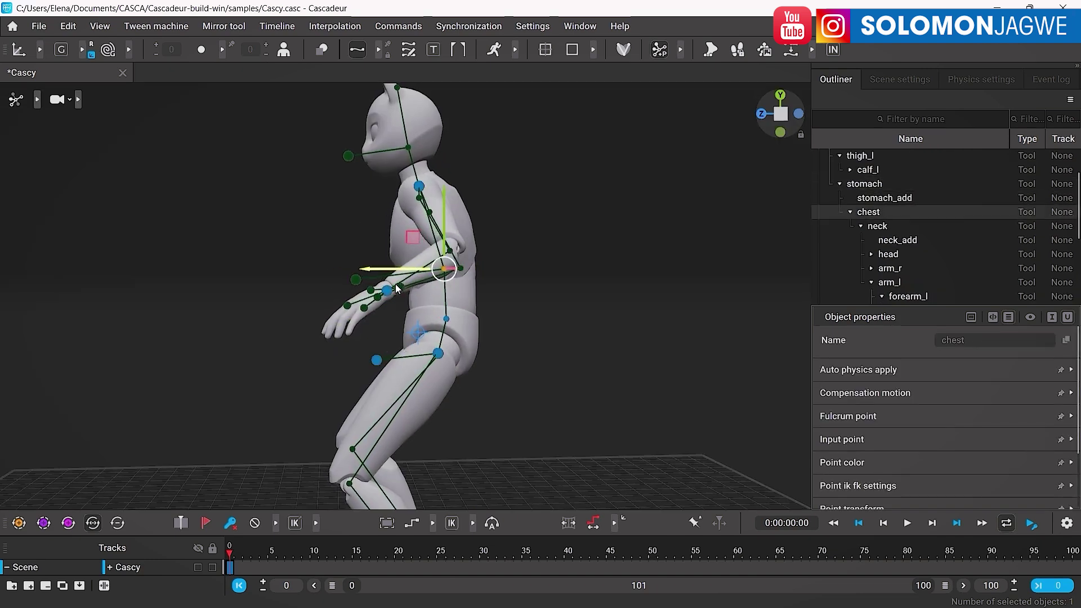
pyautogui.moveTo(430, 275); pyautogui.dragTo(401, 273)
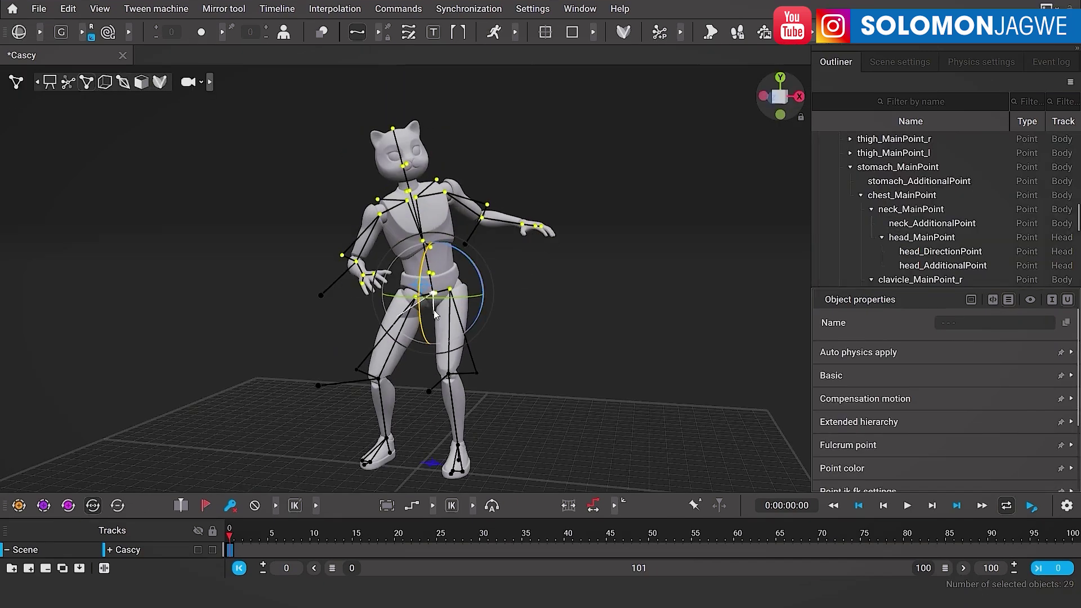
pyautogui.moveTo(506, 236); pyautogui.dragTo(487, 192)
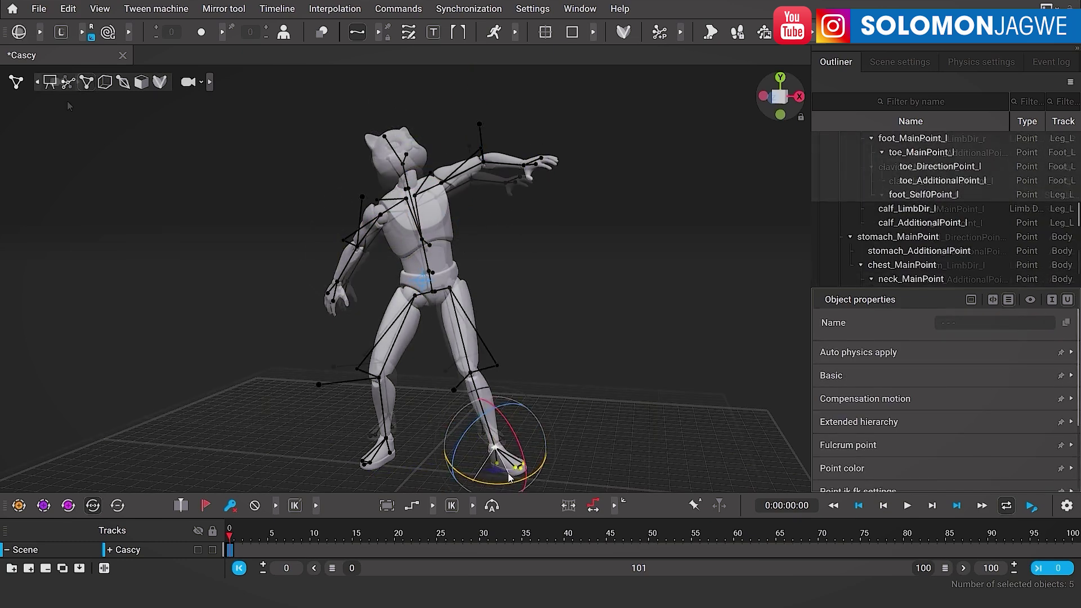
# With AutoPosing on and the current pose locked, move the left hand controller up and down
pyautogui.click(63, 89)
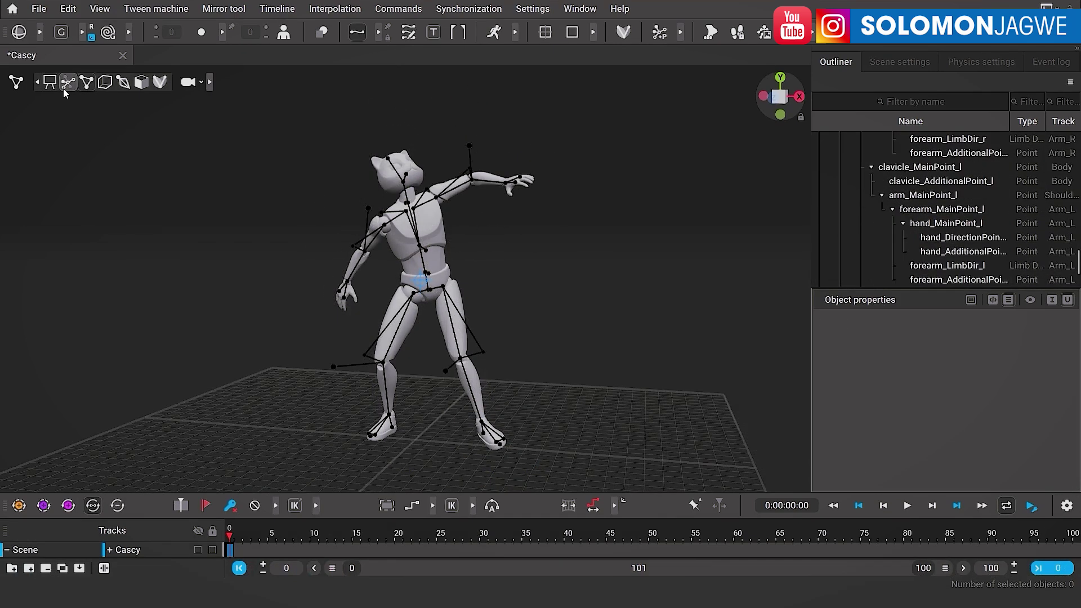
pyautogui.click(506, 183)
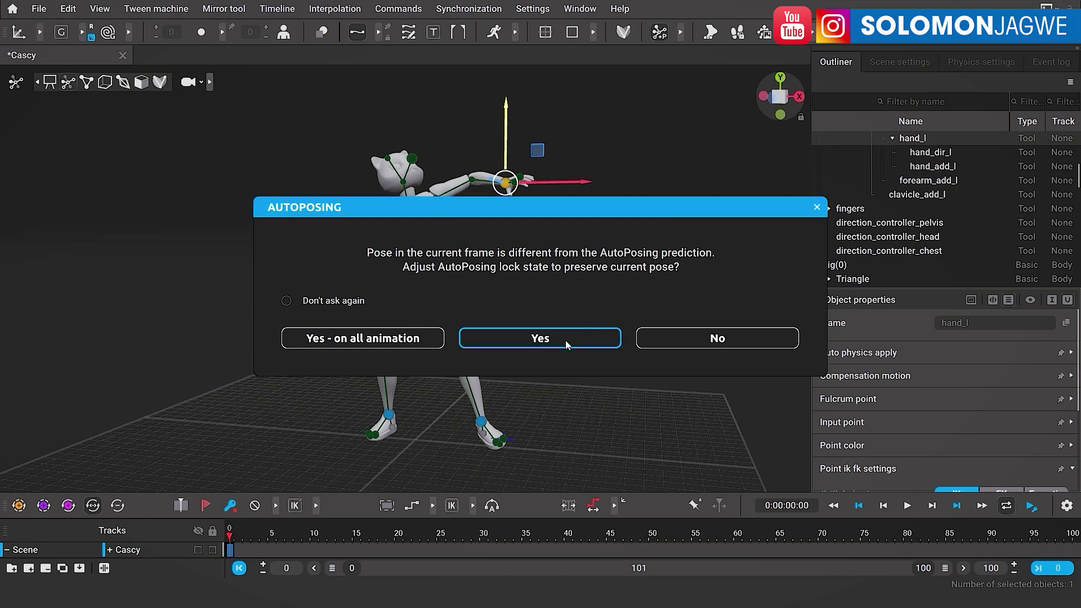
pyautogui.click(535, 339)
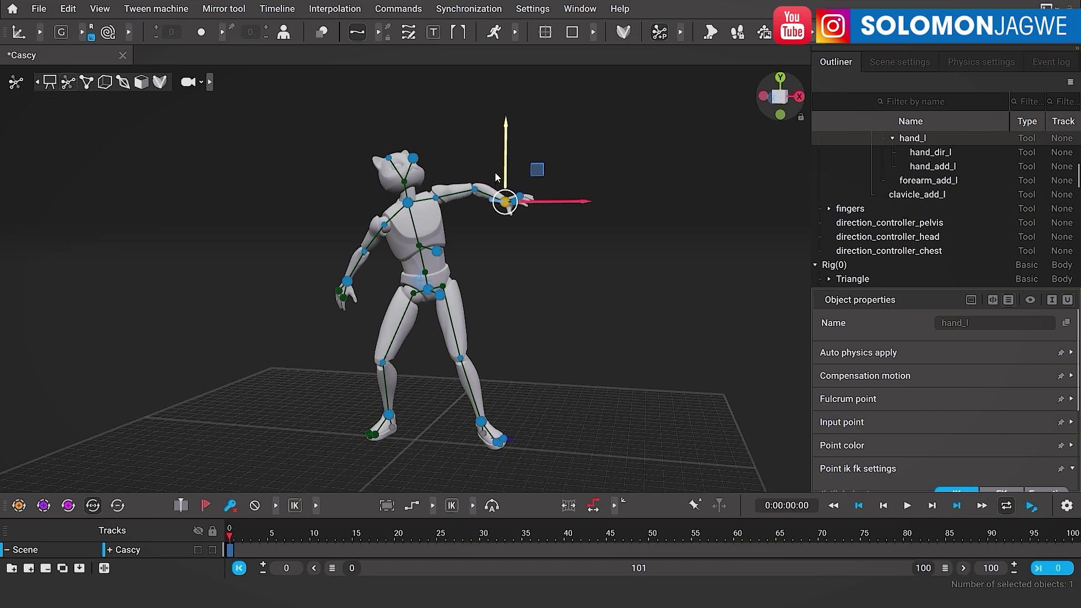
pyautogui.moveTo(495, 172); pyautogui.dragTo(499, 205)
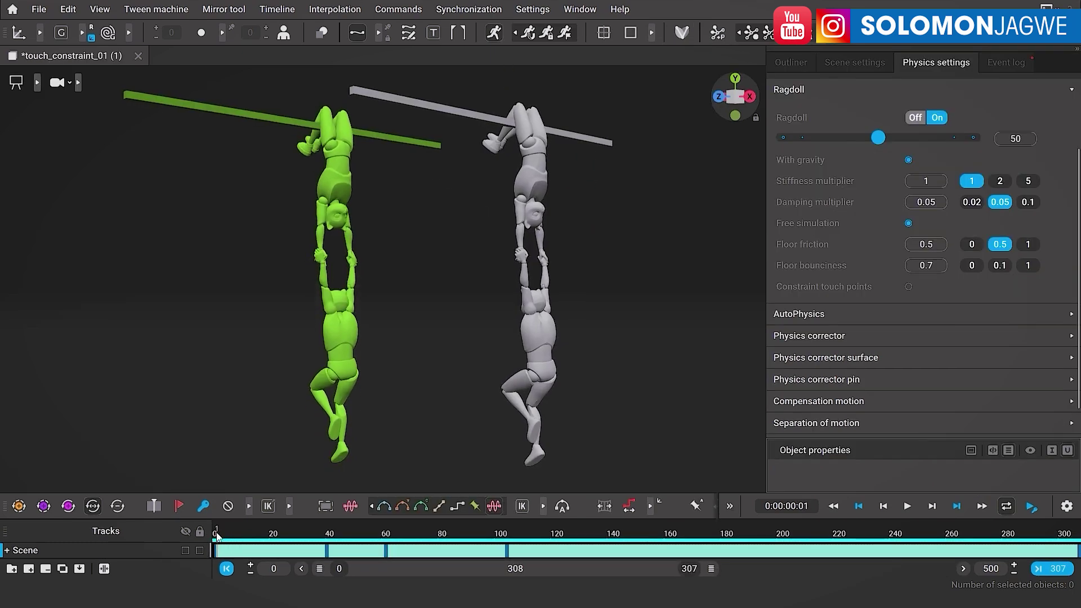
# Enable Constraint touch points in the Ragdoll settings and play the simulation
pyautogui.click(908, 286)
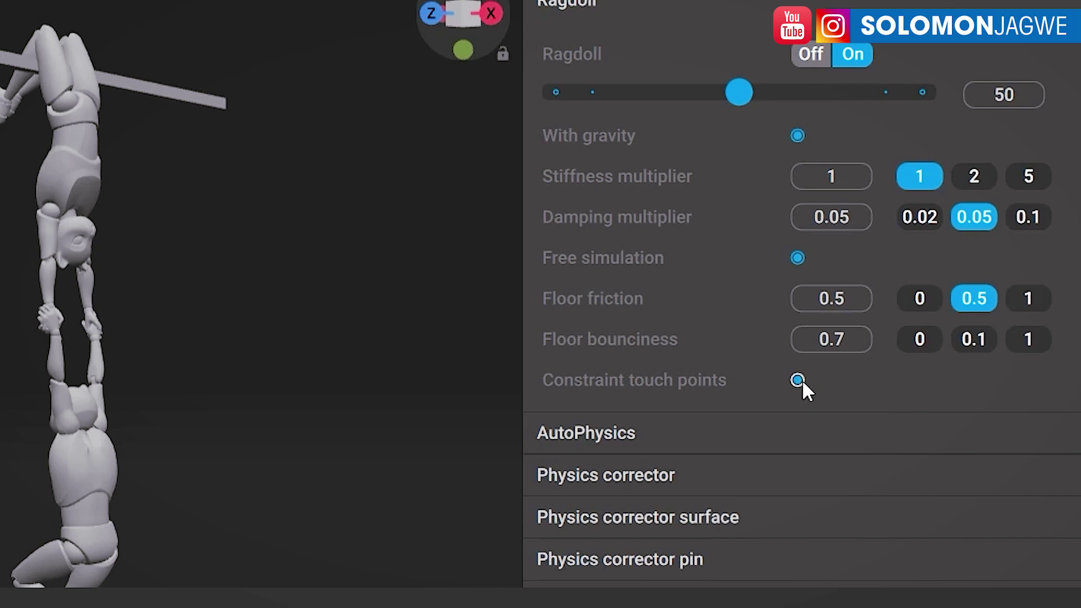
pyautogui.press('space')
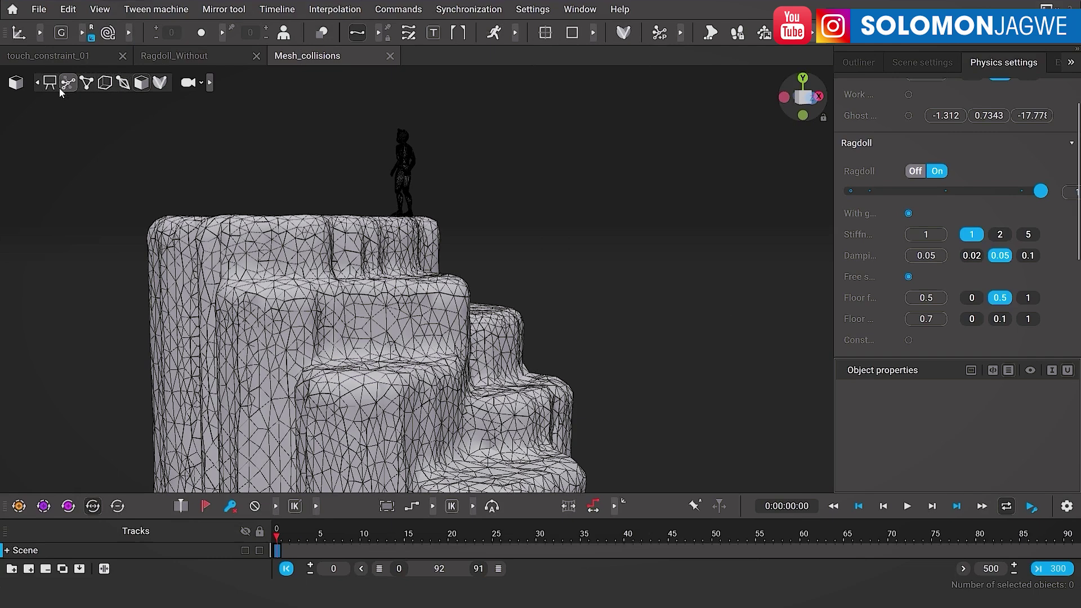
# Add a kinematic collision mesh to CavePlatform1 and play the jump animation
pyautogui.click(338, 265)
pyautogui.click(390, 10)
pyautogui.moveTo(417, 72)
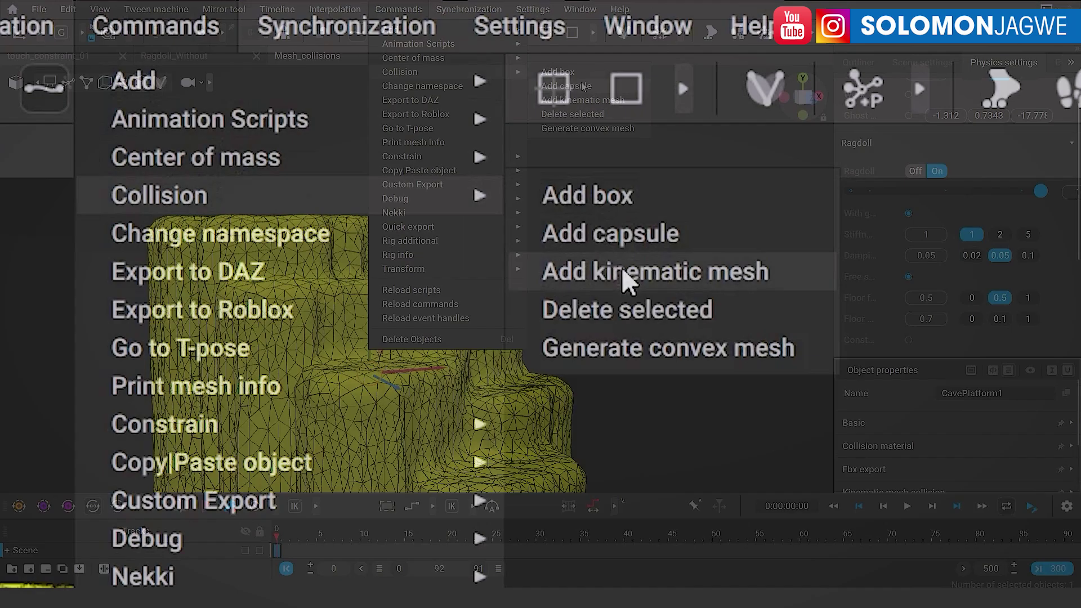
pyautogui.click(629, 276)
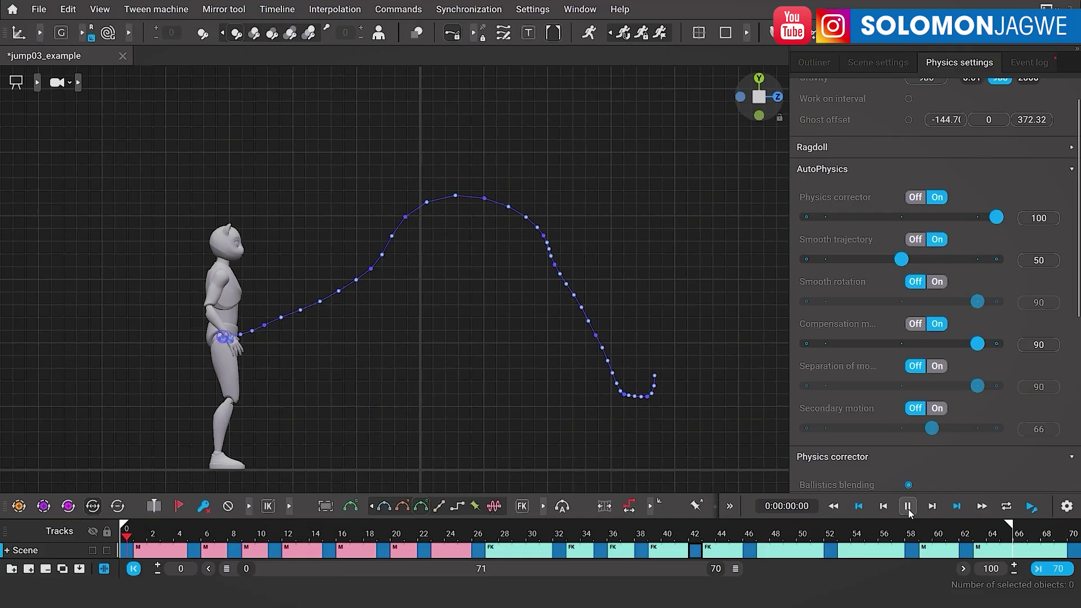
pyautogui.click(908, 509)
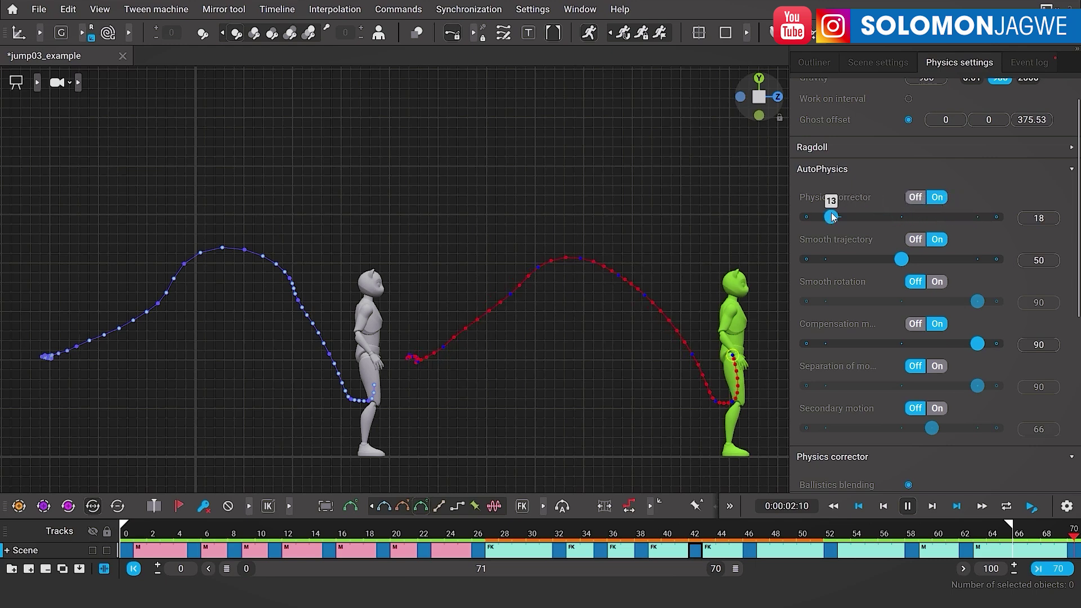
# Turn off Ghost offset and set frame 42 as a priority frame
pyautogui.click(908, 119)
pyautogui.click(124, 534)
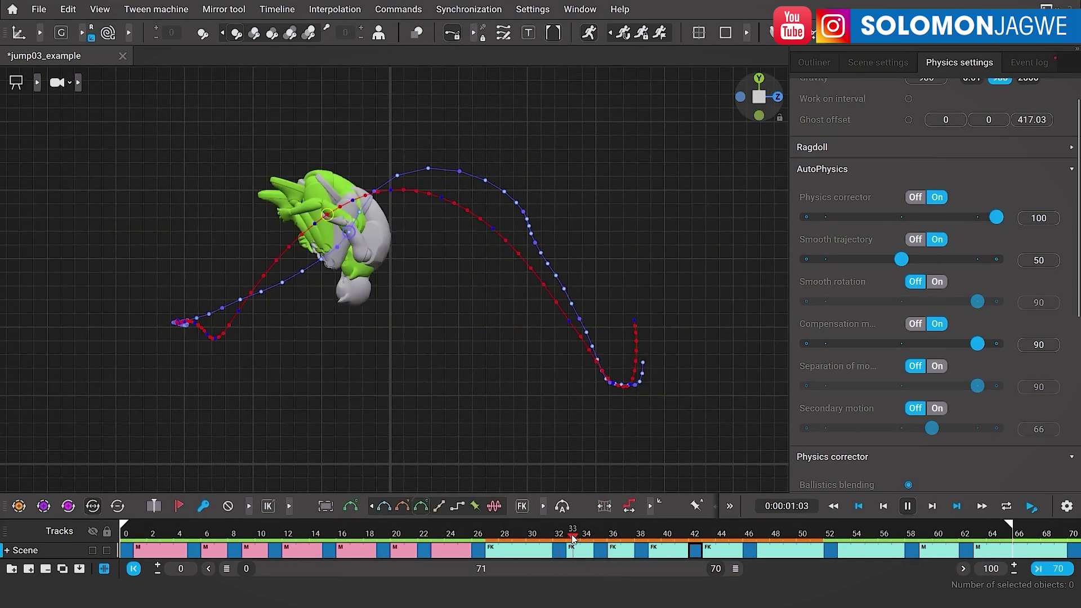
pyautogui.moveTo(616, 536); pyautogui.dragTo(694, 539)
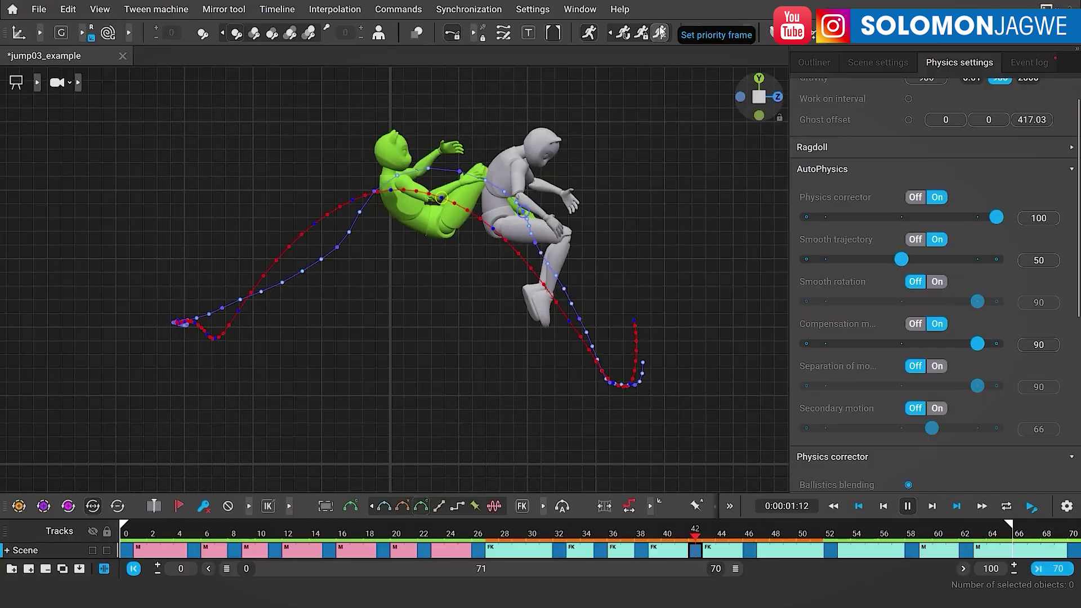
pyautogui.click(660, 34)
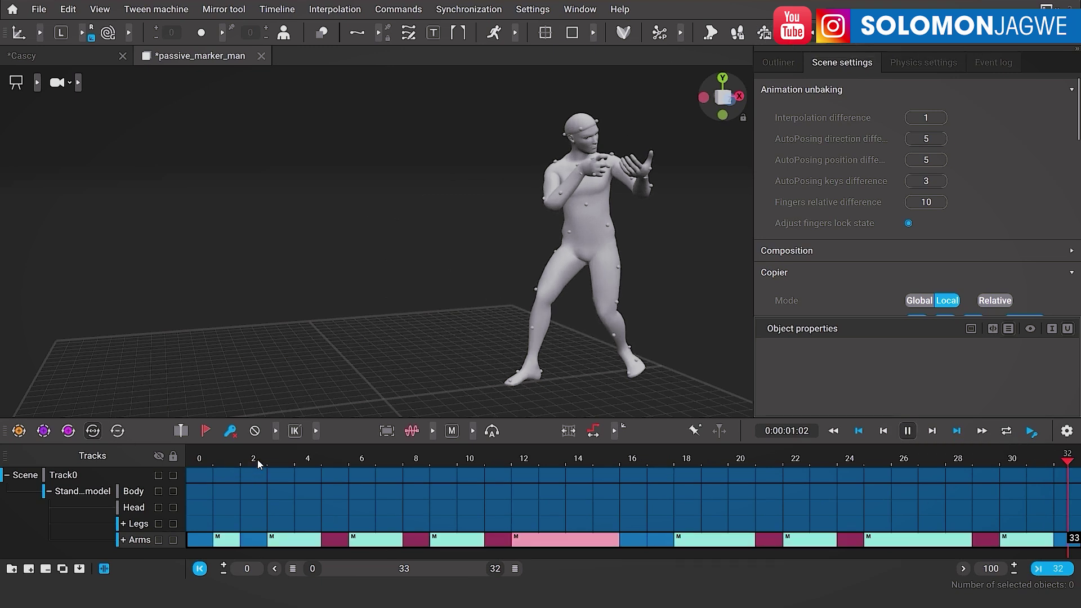
# Exit presentation mode with P to reveal the character rig
pyautogui.press('p')
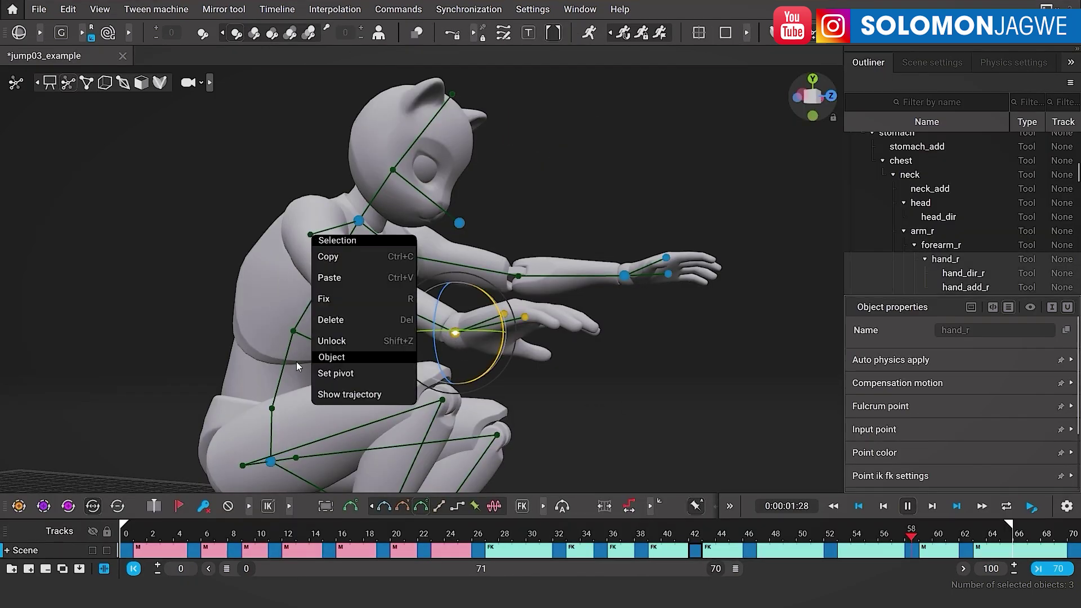
# Fix the right foot's points in place and raise the left foot off the ground
pyautogui.click(339, 373)
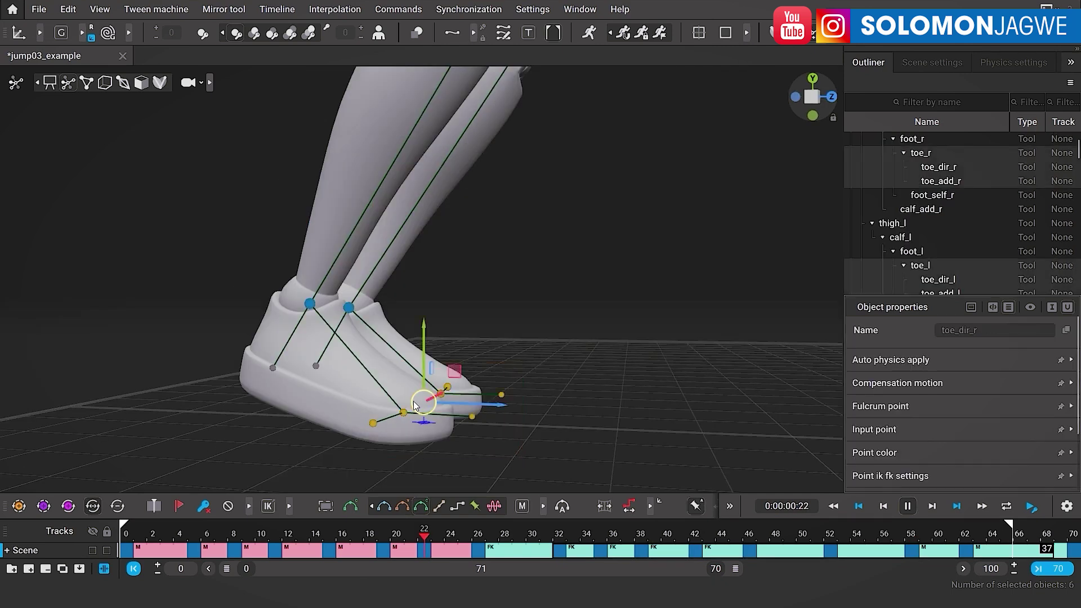
pyautogui.rightClick(414, 405)
pyautogui.click(437, 466)
pyautogui.moveTo(316, 366); pyautogui.dragTo(352, 310)
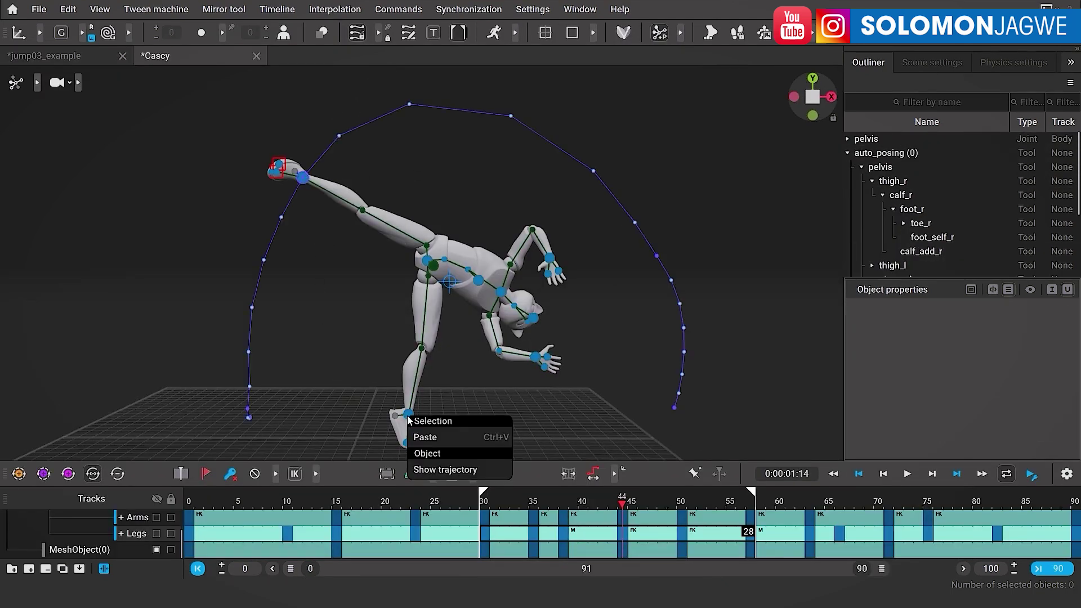
# Hide the raised foot's trajectory arc and jump back to frame 30
pyautogui.rightClick(791, 178)
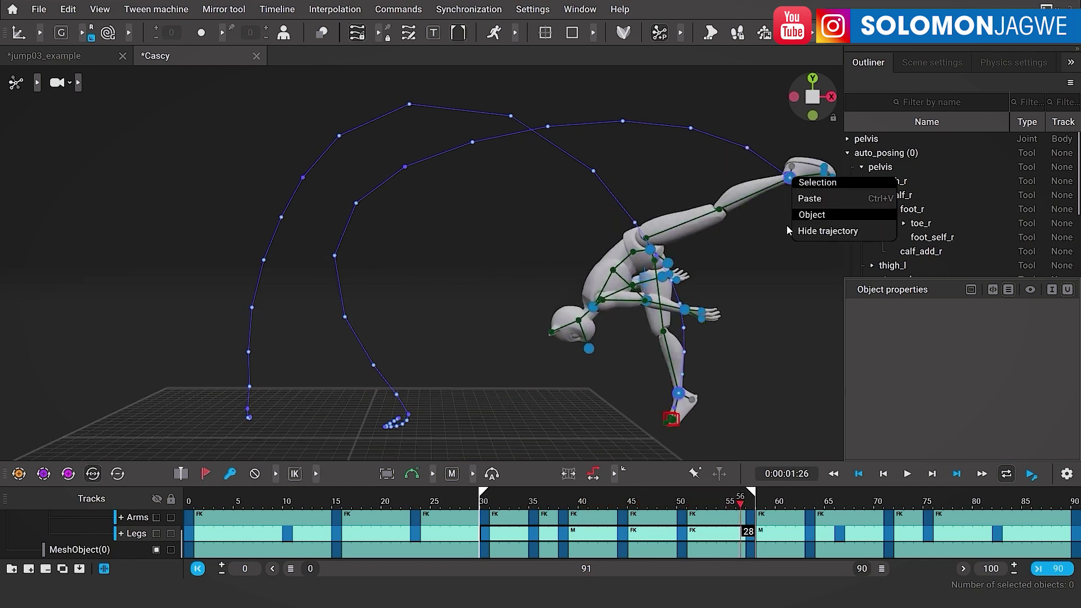
pyautogui.click(715, 444)
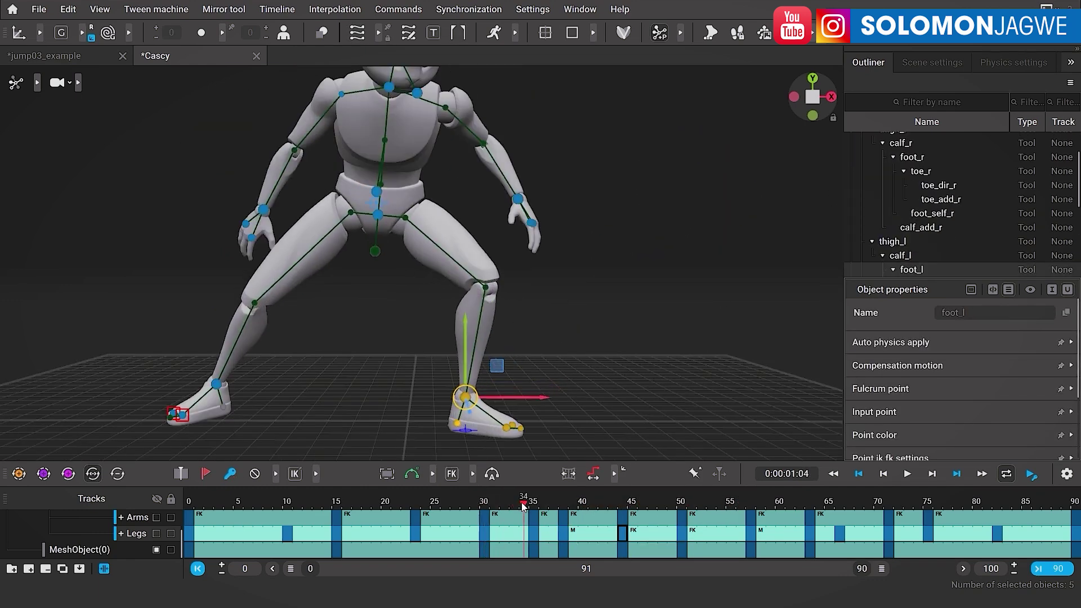
pyautogui.rightClick(462, 403)
pyautogui.click(485, 508)
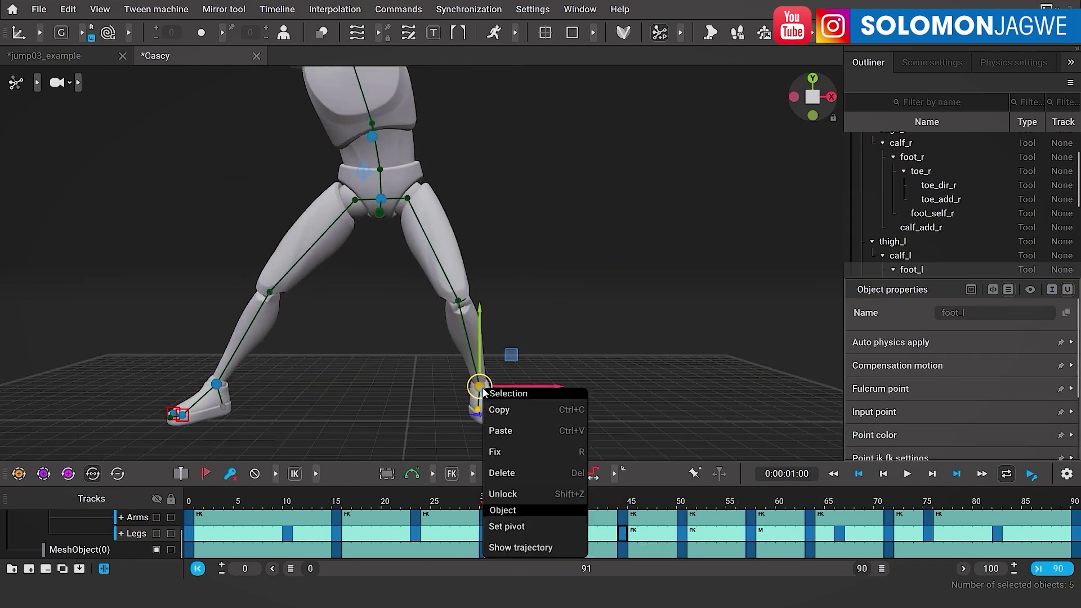
pyautogui.press('Escape')
pyautogui.click(606, 420)
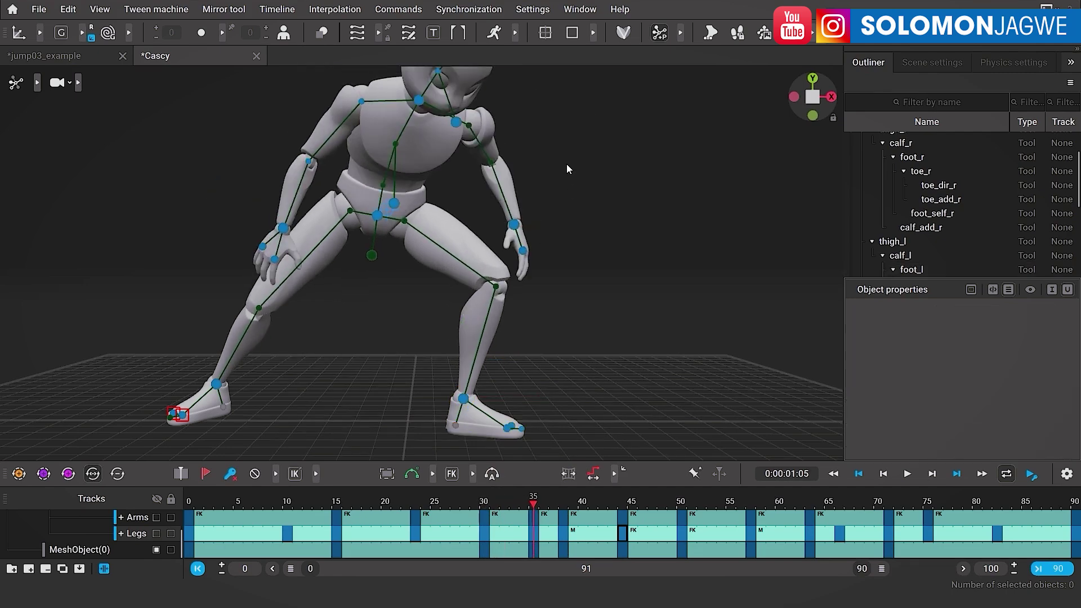
# Review and close Settings > Viewport Input Settings, then select the right foot controller
pyautogui.click(532, 10)
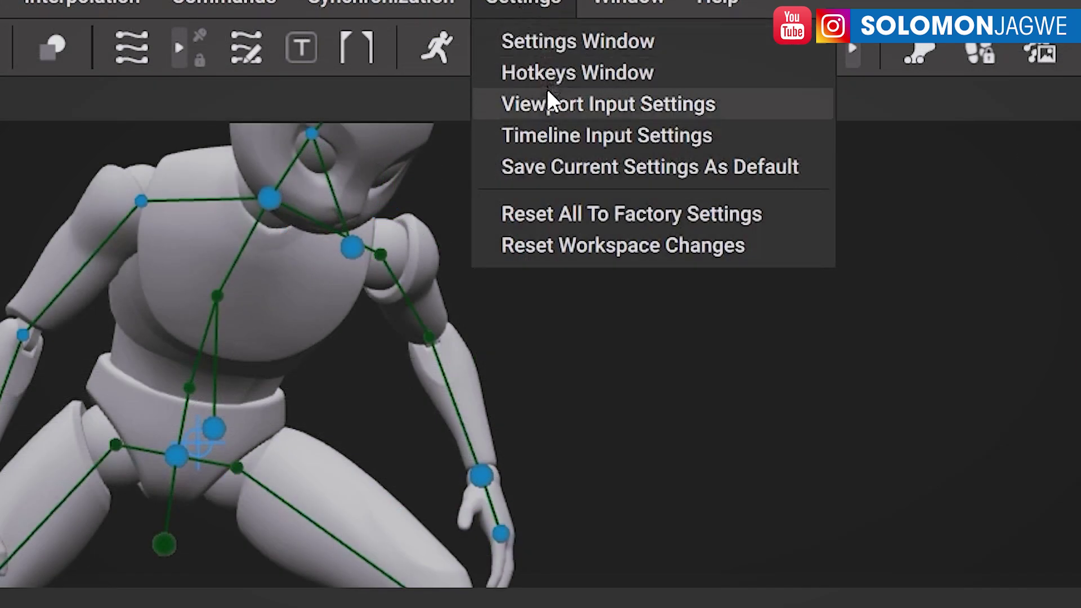
pyautogui.click(548, 103)
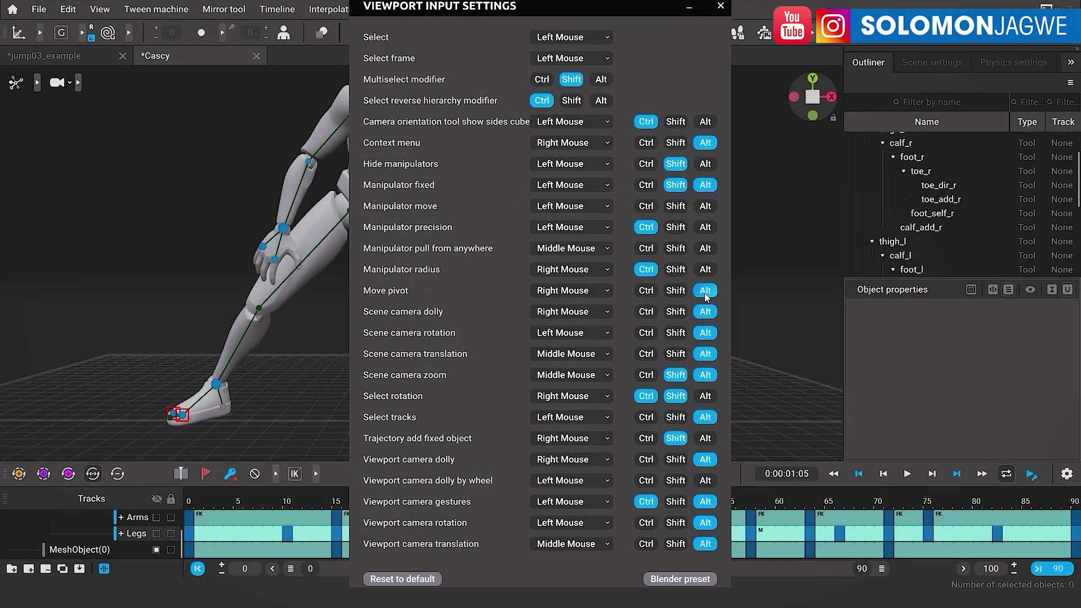
pyautogui.click(720, 6)
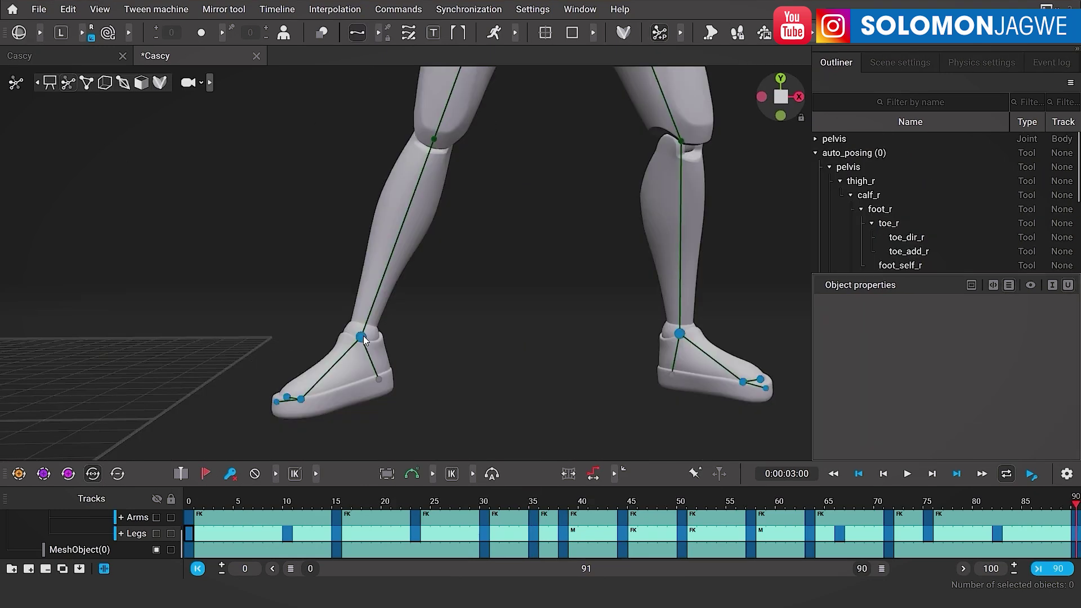
pyautogui.click(276, 406)
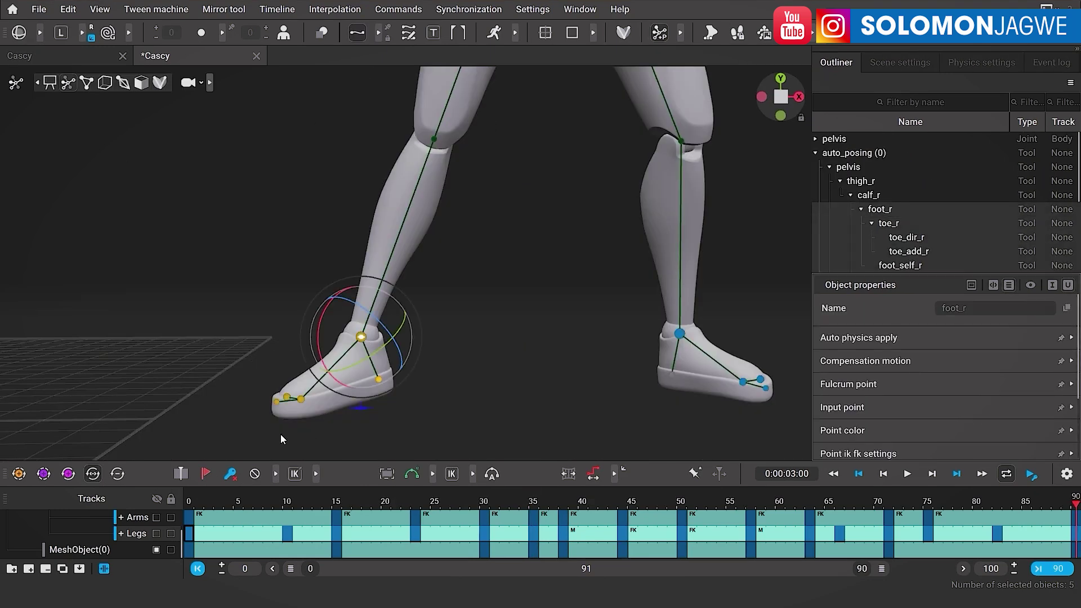
# Show the start window's NEWS feed and scroll through it
pyautogui.keyDown('alt'); pyautogui.moveTo(275, 407); pyautogui.dragTo(230, 337); pyautogui.keyUp('alt')
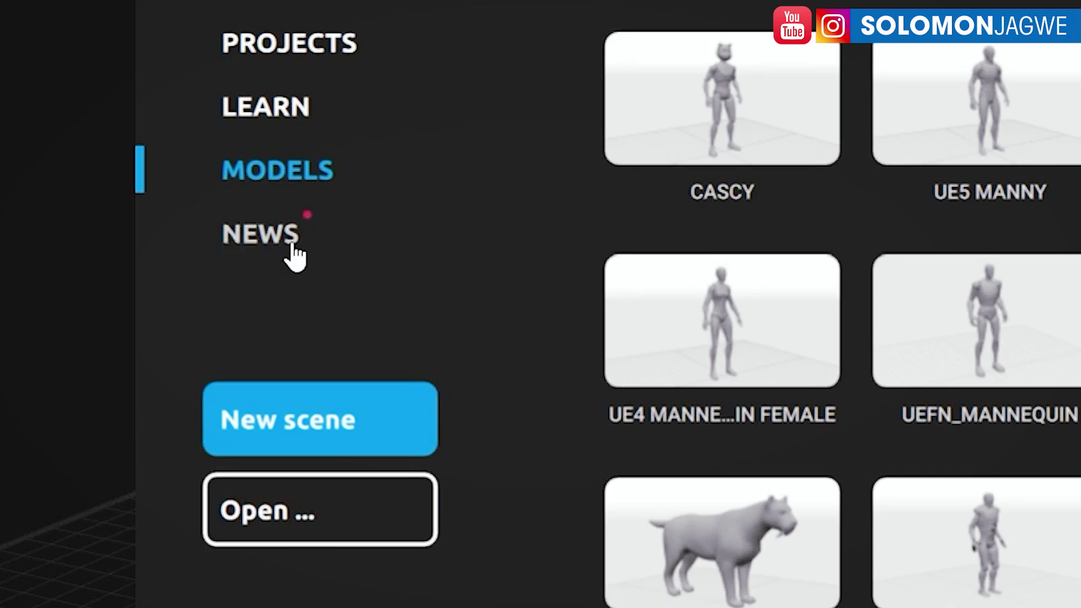
pyautogui.click(292, 248)
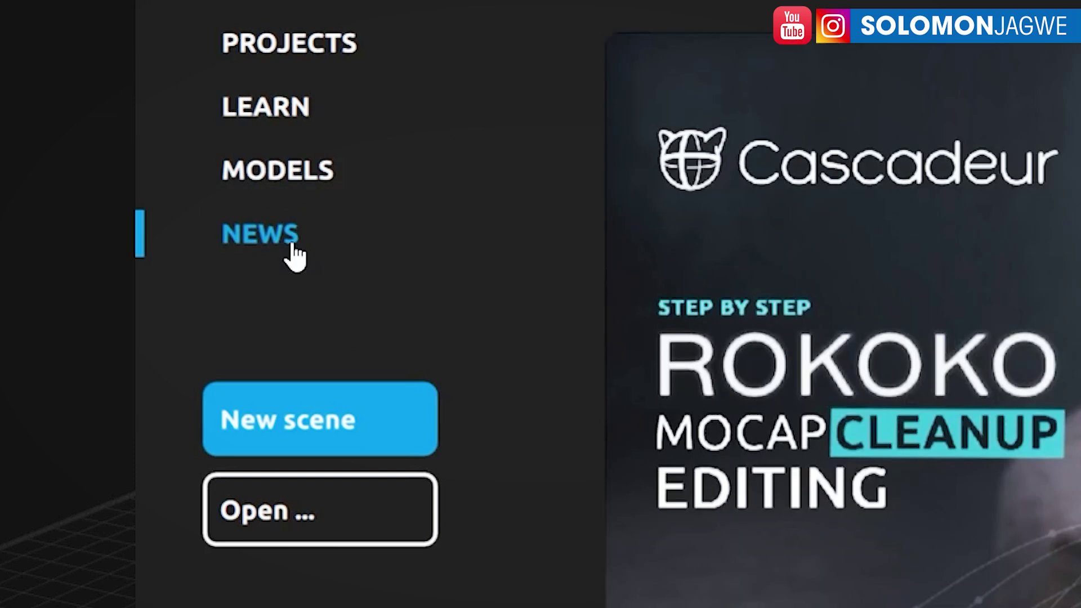
pyautogui.scroll(-2, 714, 344)
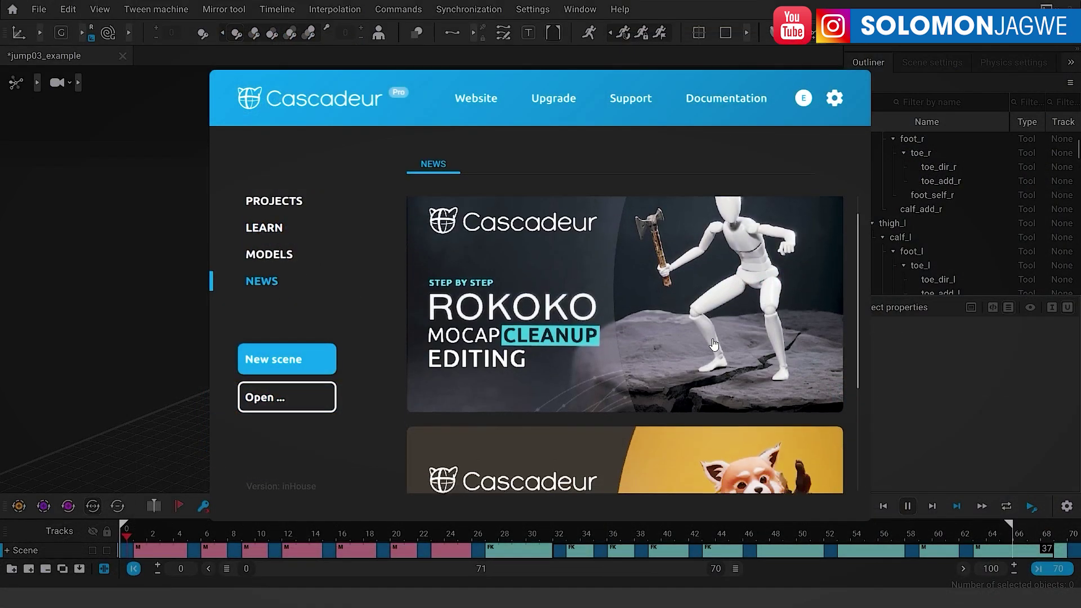
pyautogui.scroll(-3, 713, 344)
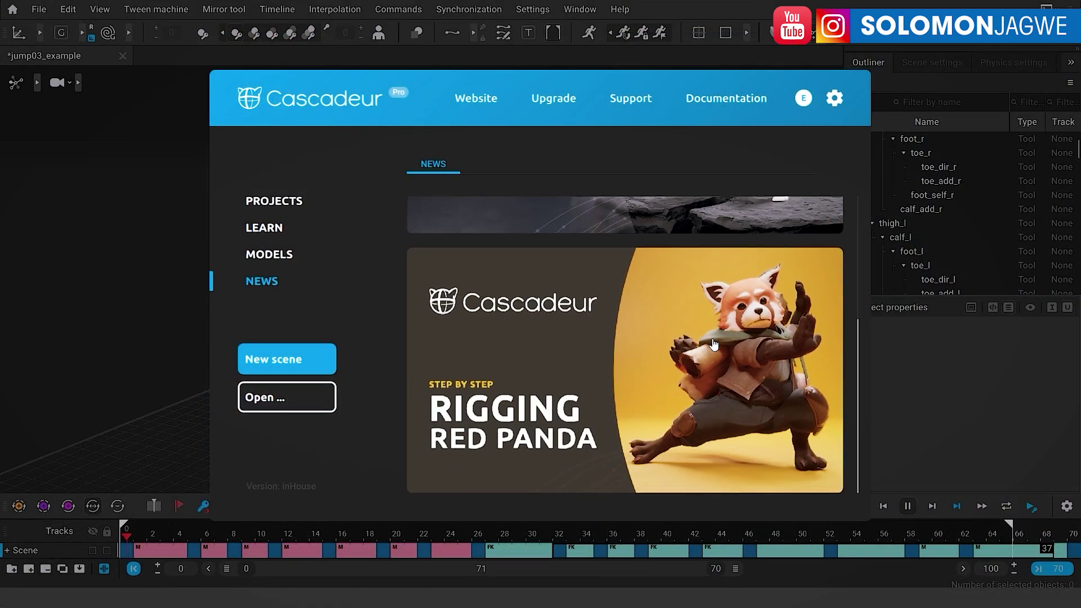
pyautogui.scroll(1, 713, 344)
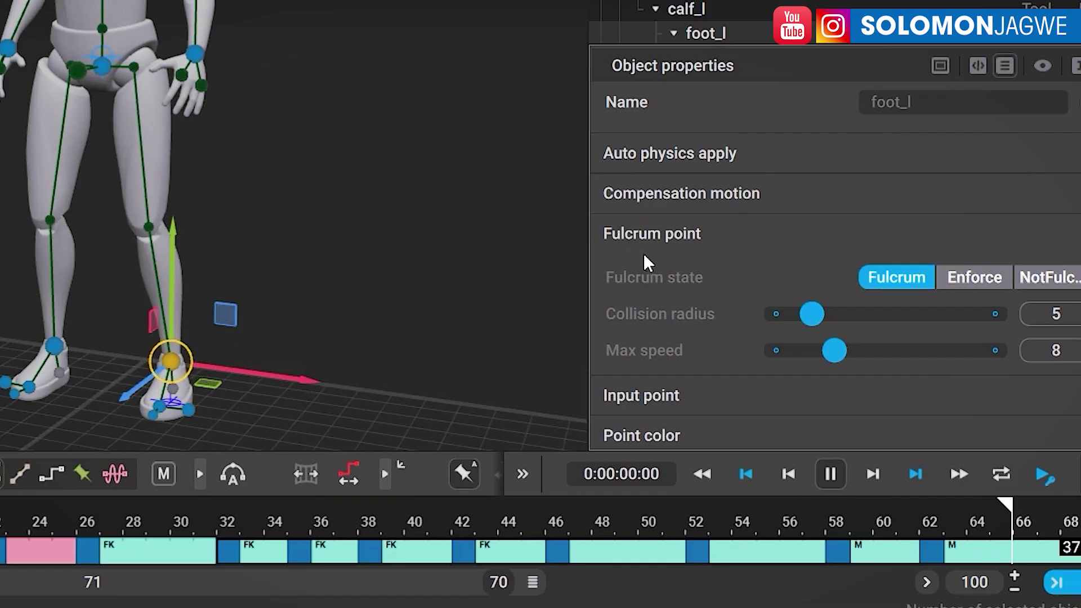
pyautogui.moveTo(657, 283)
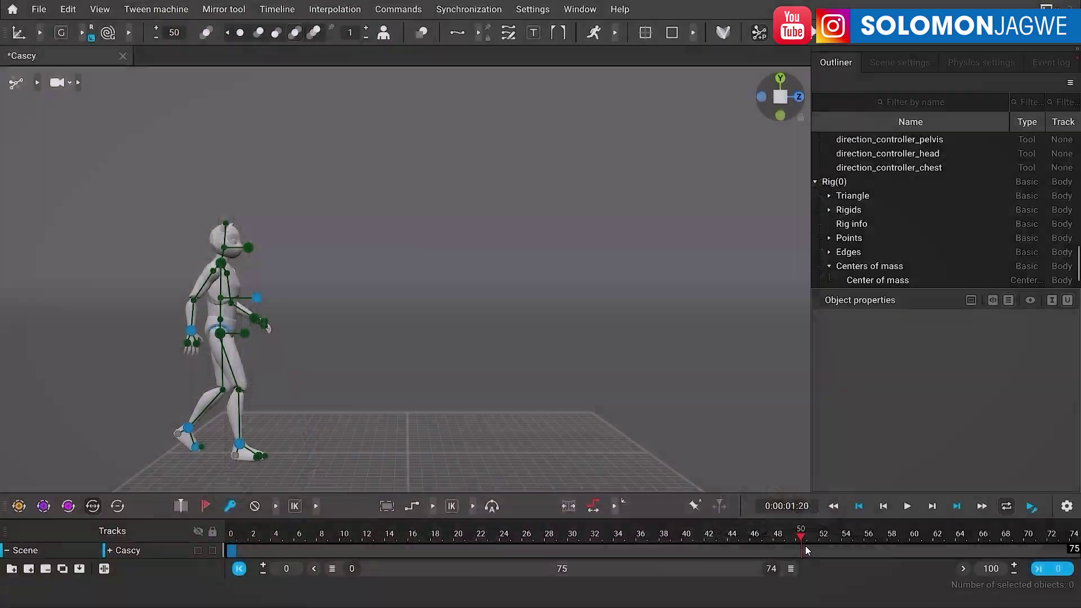
# Shift Cascy's centre of mass left, generate in-betweens across the timeline, and play it back
pyautogui.moveTo(742, 362); pyautogui.dragTo(701, 359)
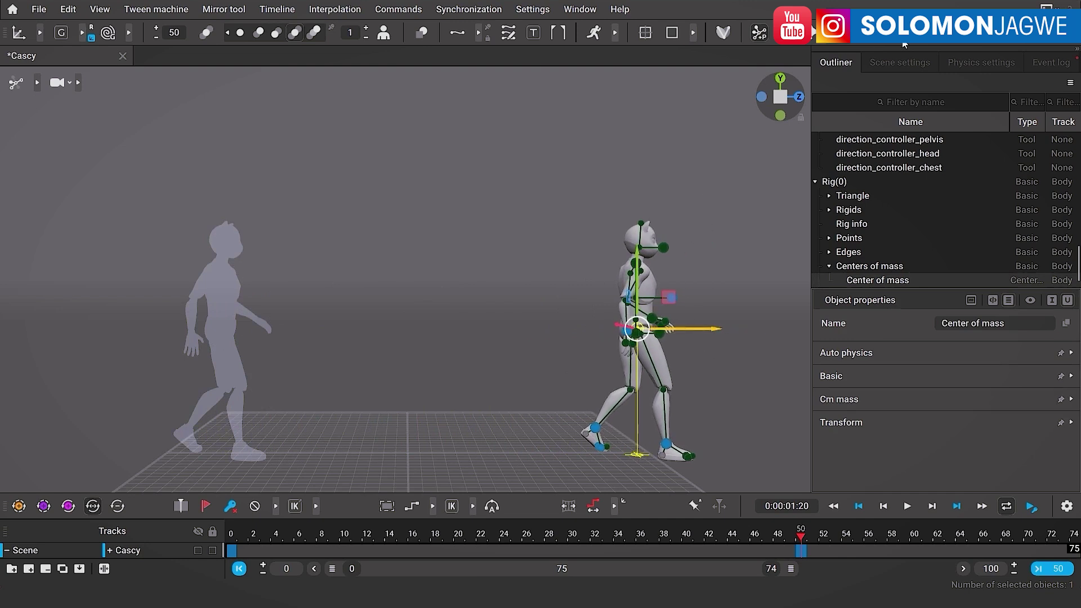
pyautogui.click(937, 45)
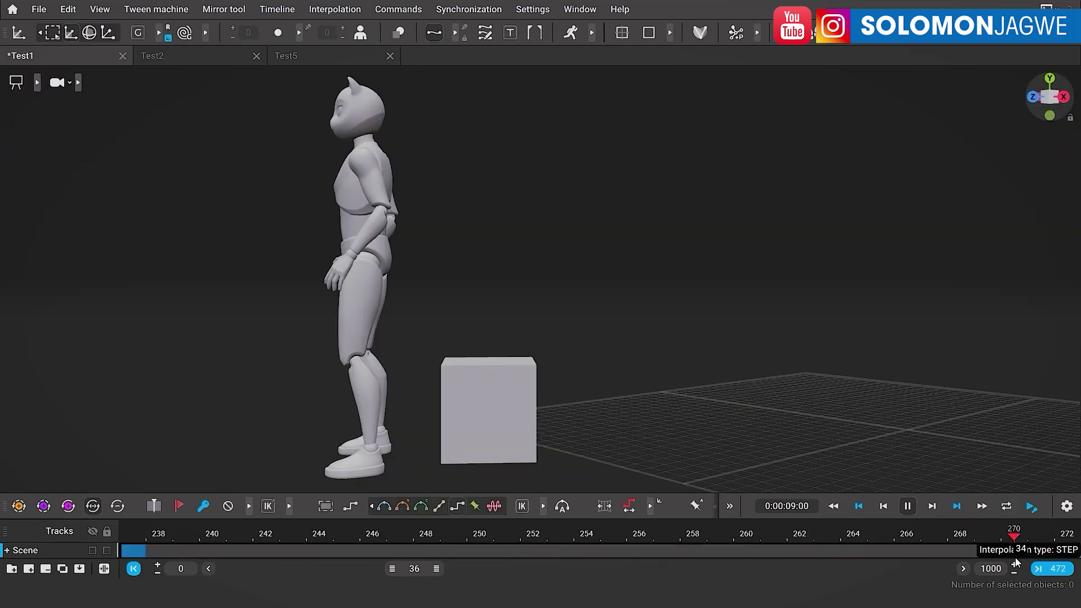
pyautogui.click(909, 45)
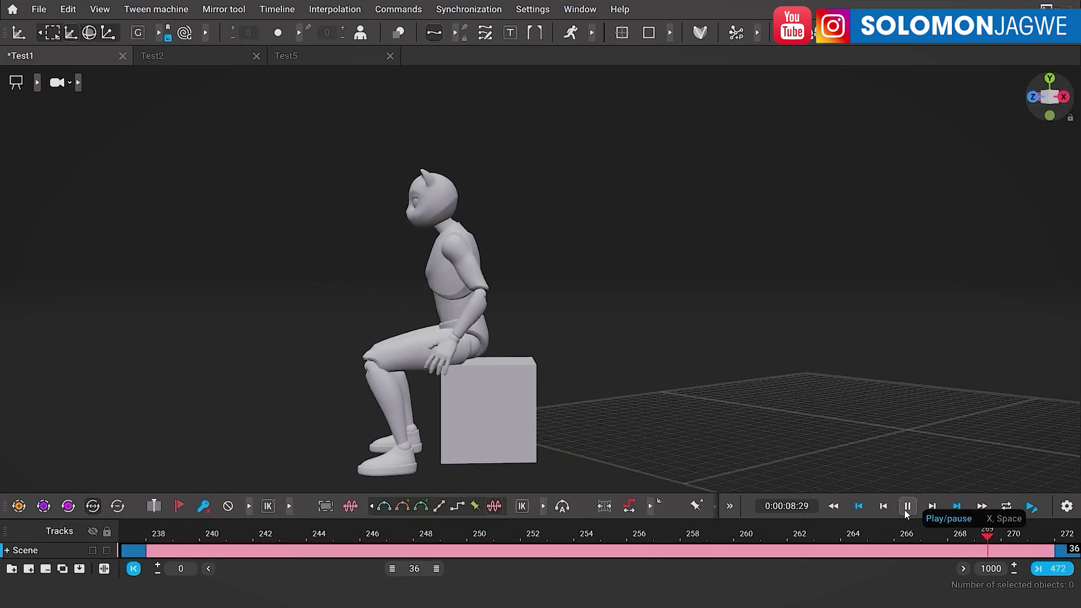